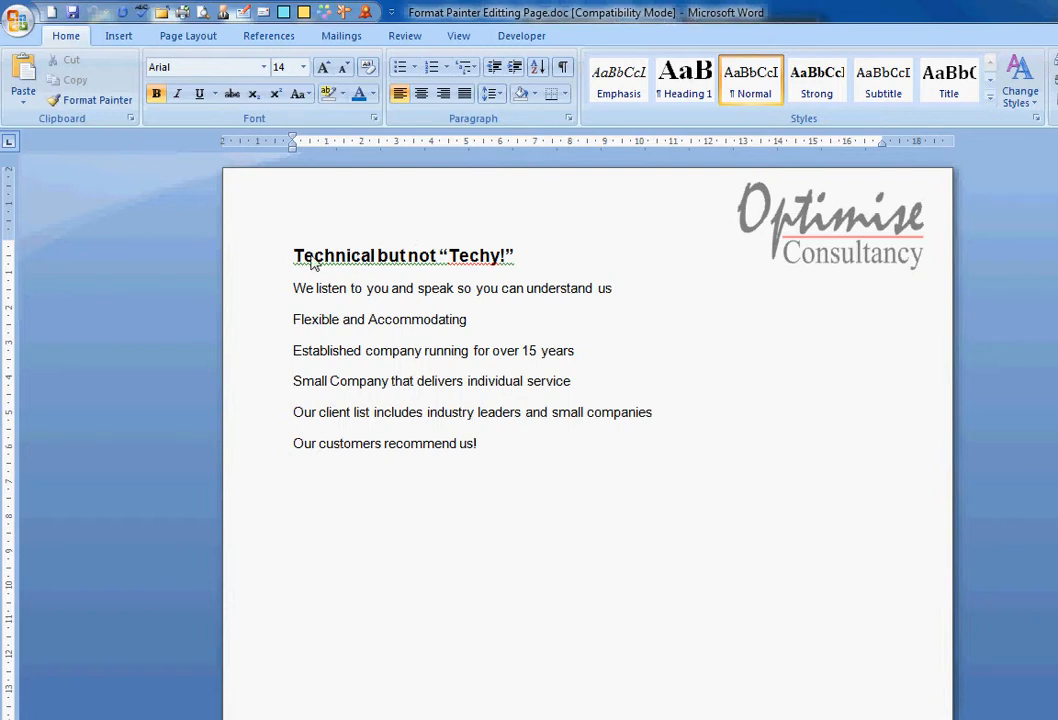
Step: Change the font colour of the "Technical but not “Techy!”" heading to red
left_click_drag(293, 256, 516, 257)
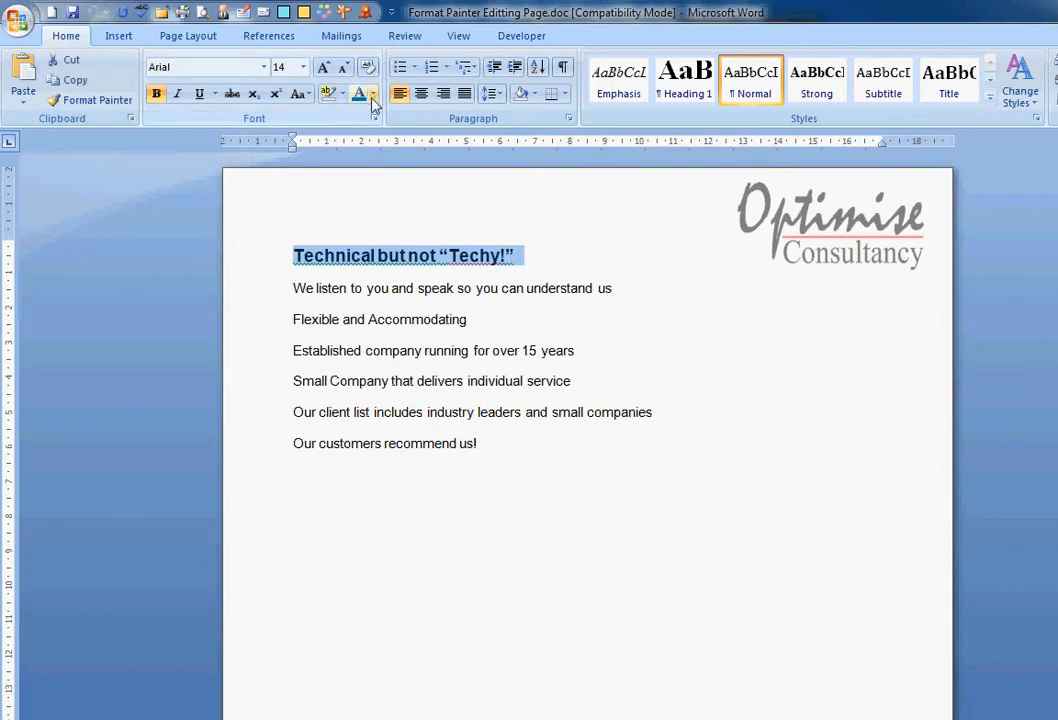
left_click(372, 96)
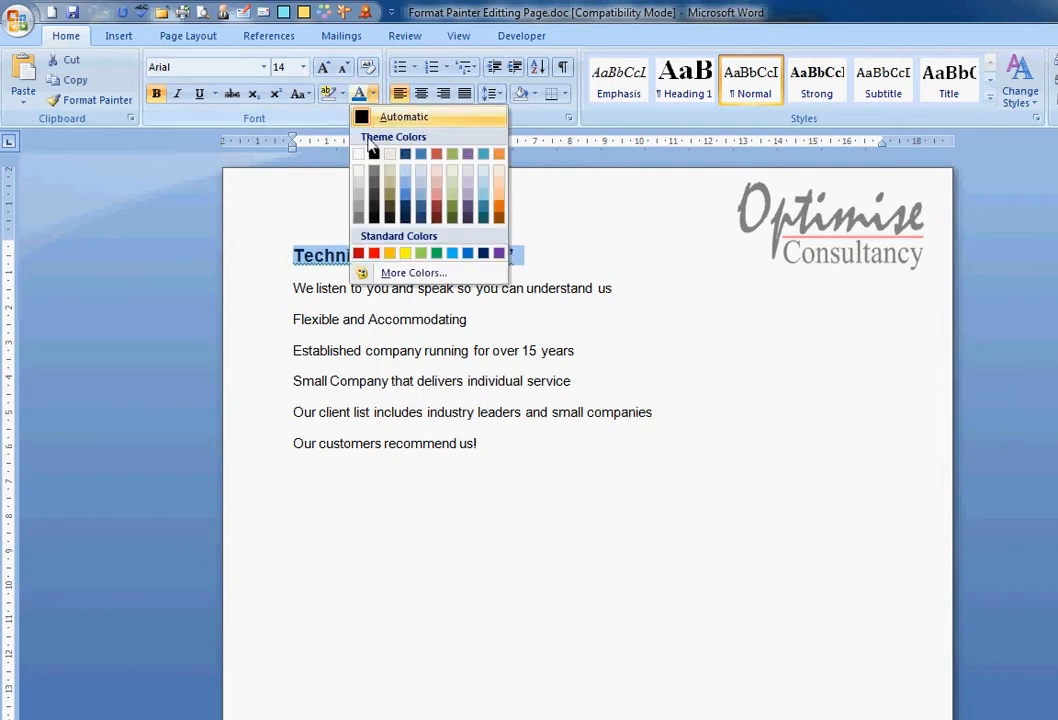
left_click(366, 256)
left_click(503, 277)
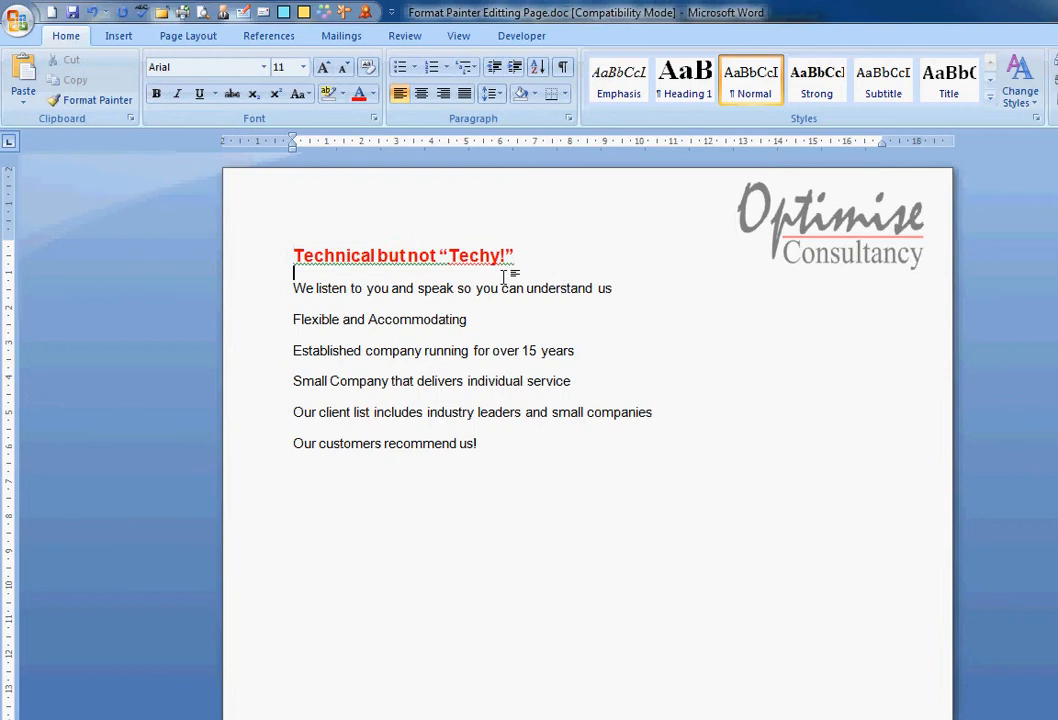
Step: Copy the red heading's formatting to the "Flexible and Accommodating" line with Format Painter
double_click(329, 255)
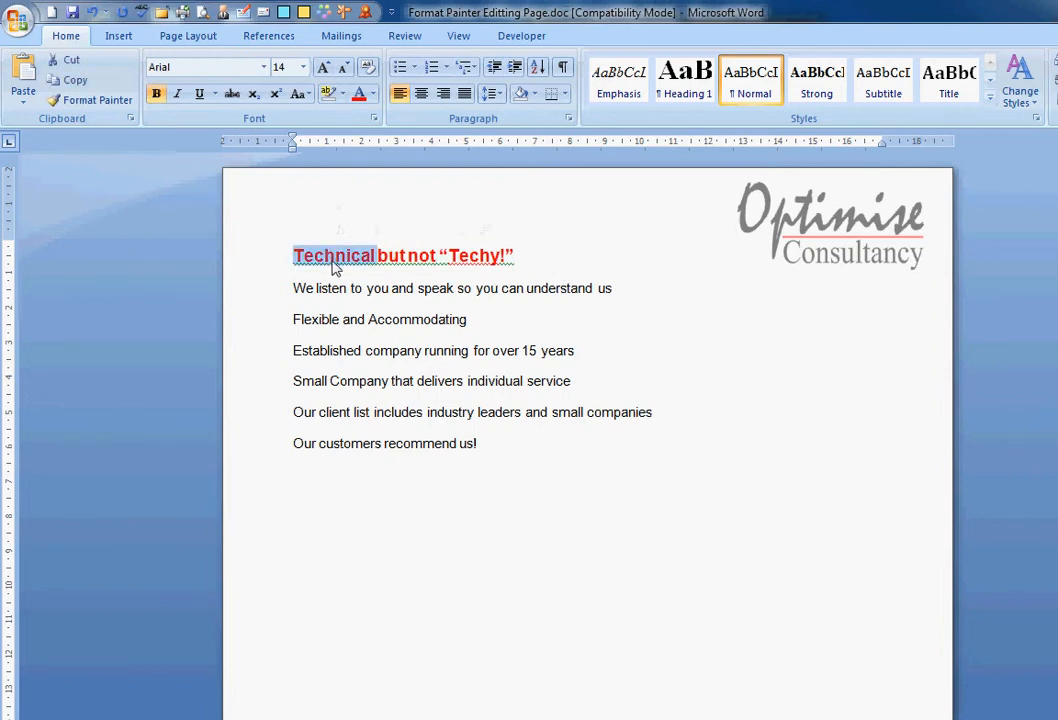
left_click(84, 104)
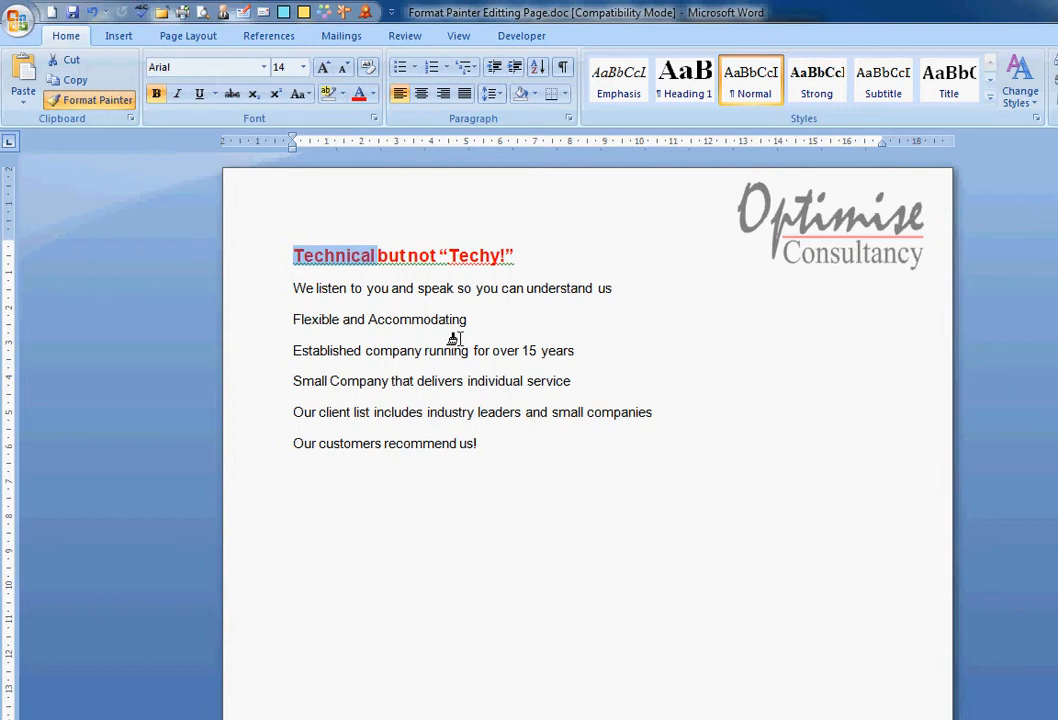
left_click(237, 329)
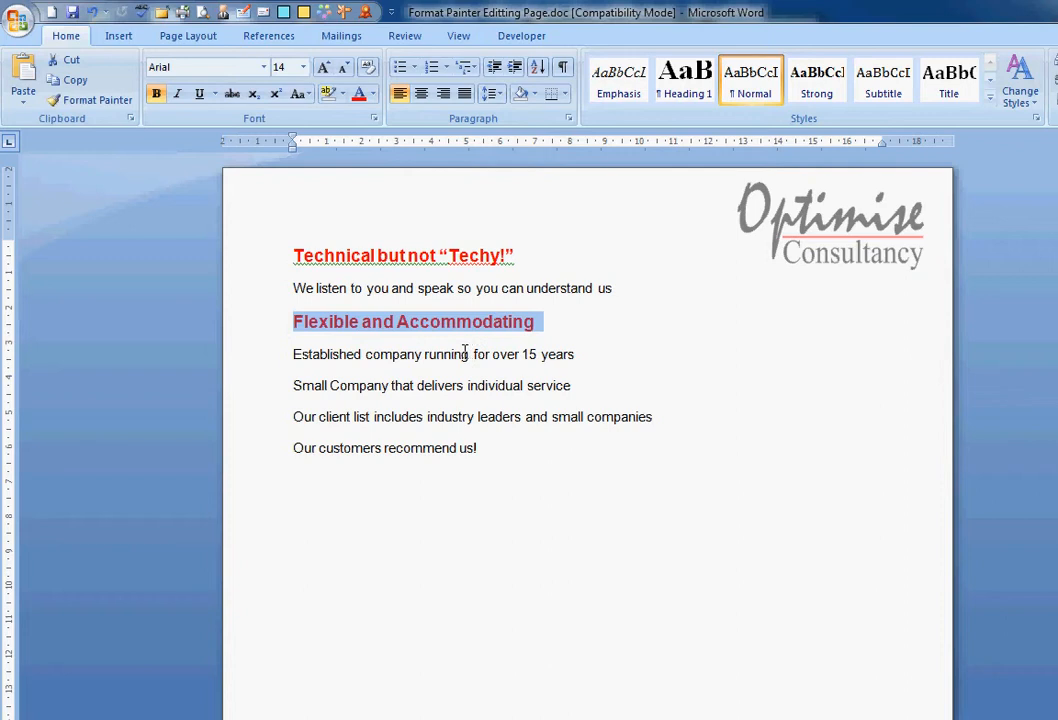
Step: Copy the first heading's formatting to the "Established company", "Our client list" and "We listen to you" lines with a locked Format Painter
double_click(341, 256)
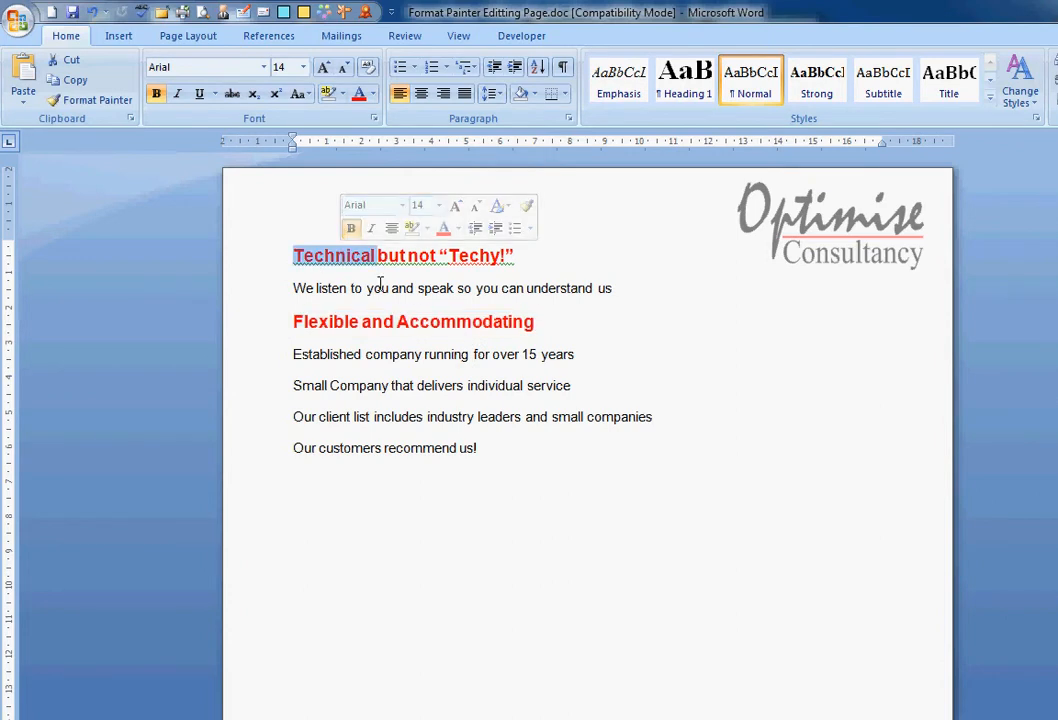
left_click(98, 101)
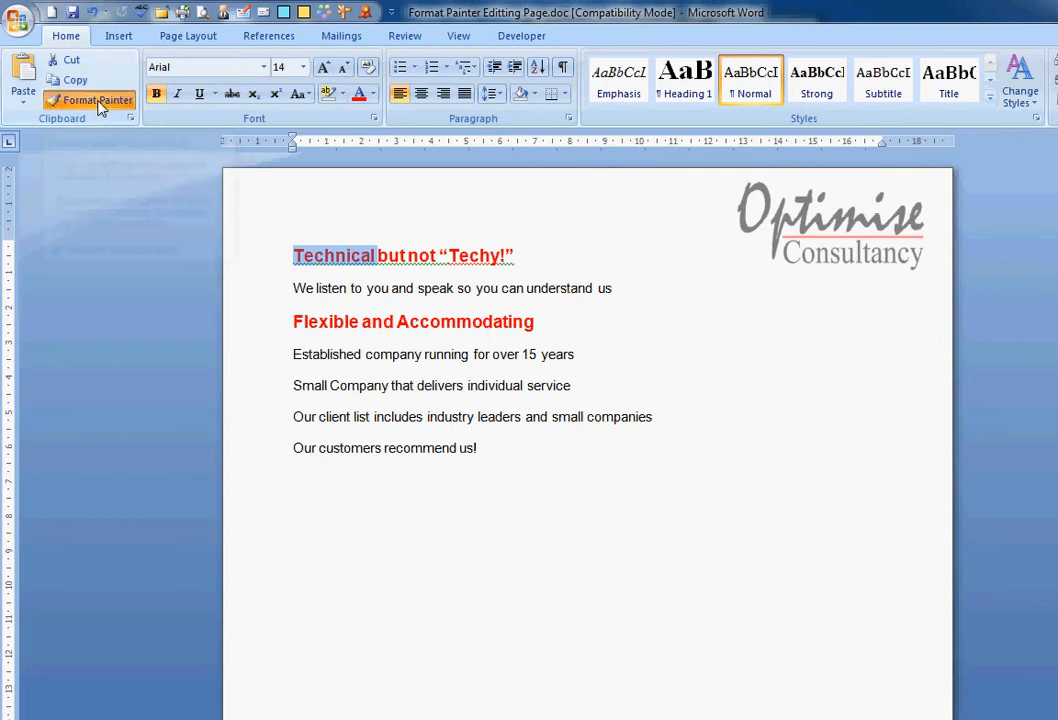
left_click(250, 356)
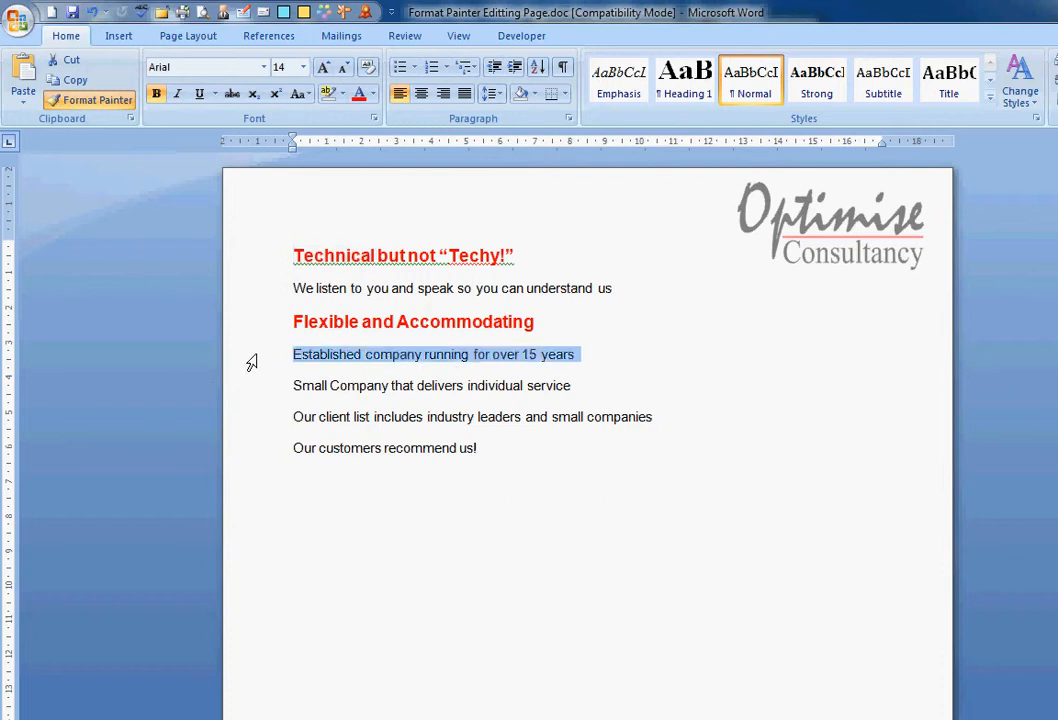
left_click(247, 425)
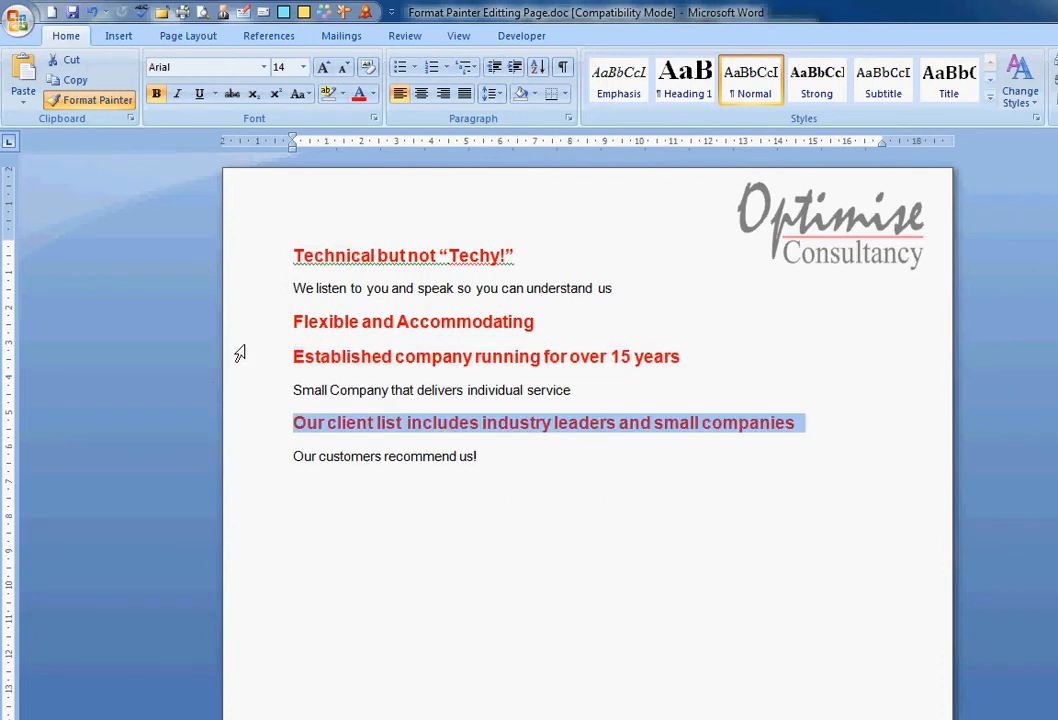
left_click(243, 292)
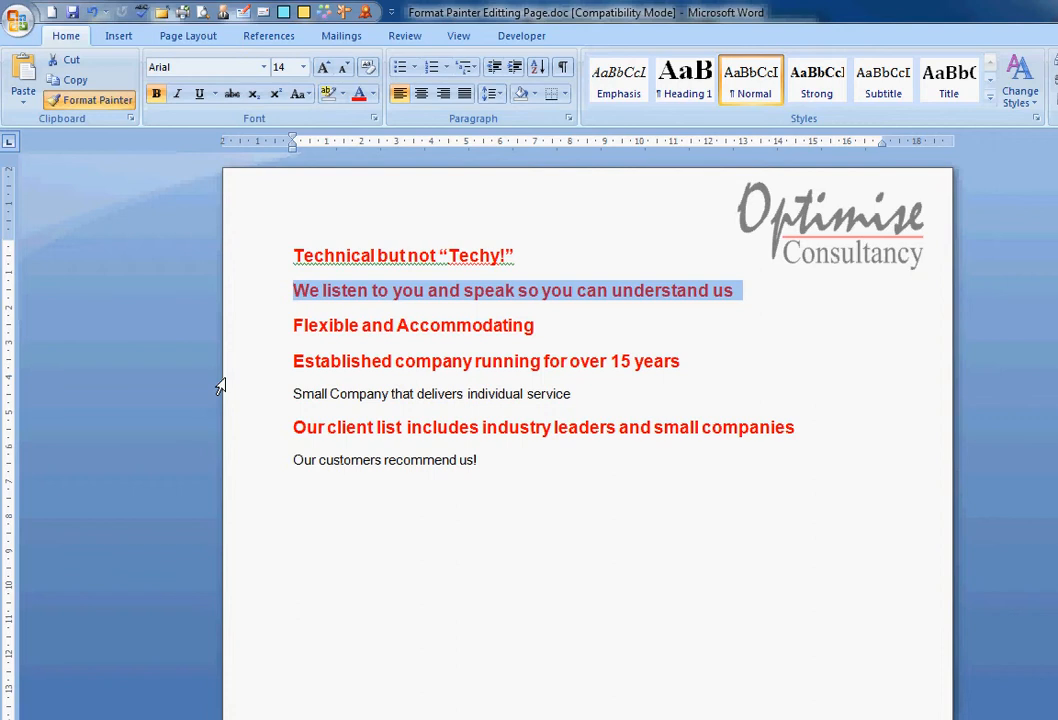
left_click(85, 100)
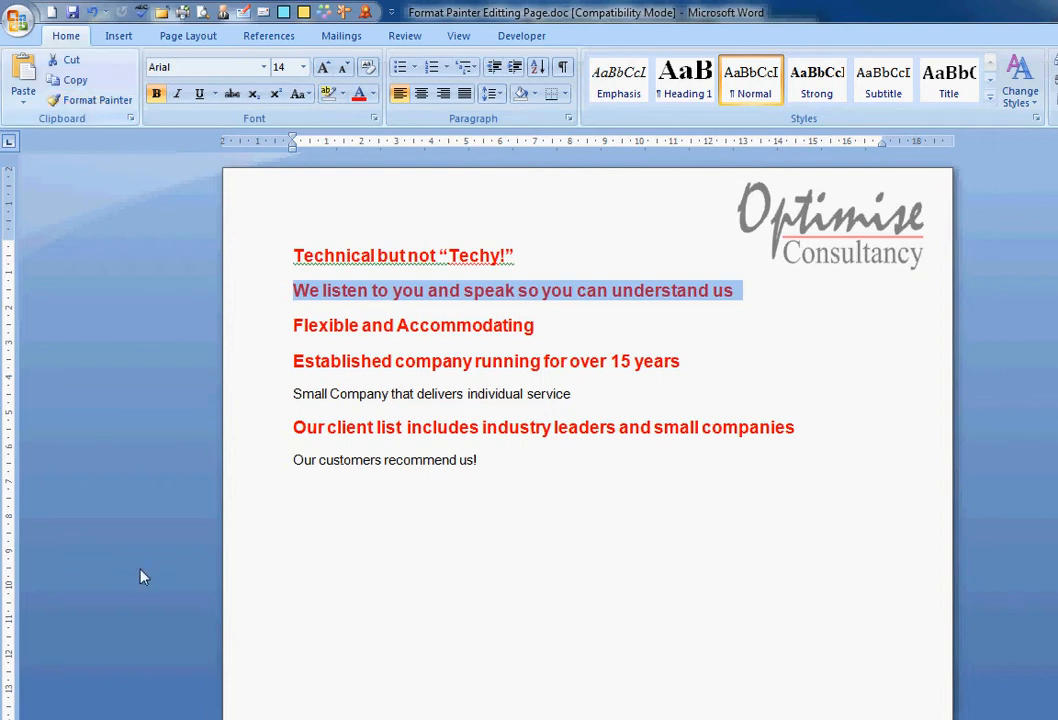
left_click(319, 461)
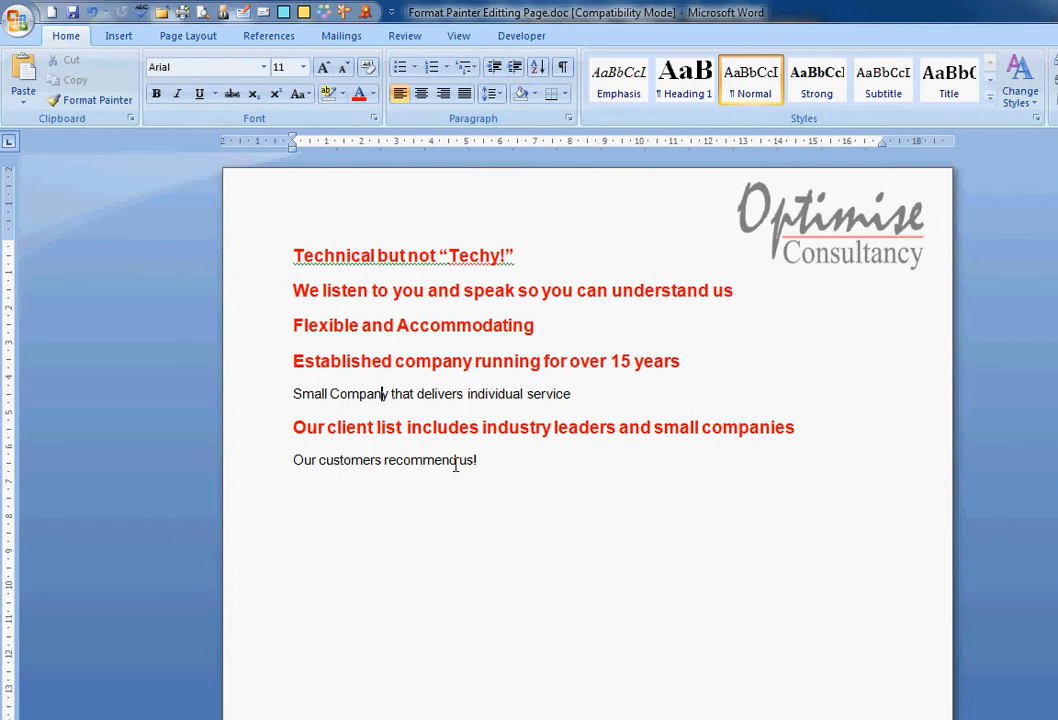
Step: Try bullets on the "Technical but not “Techy!”" line and switch it to numbering
left_click(362, 255)
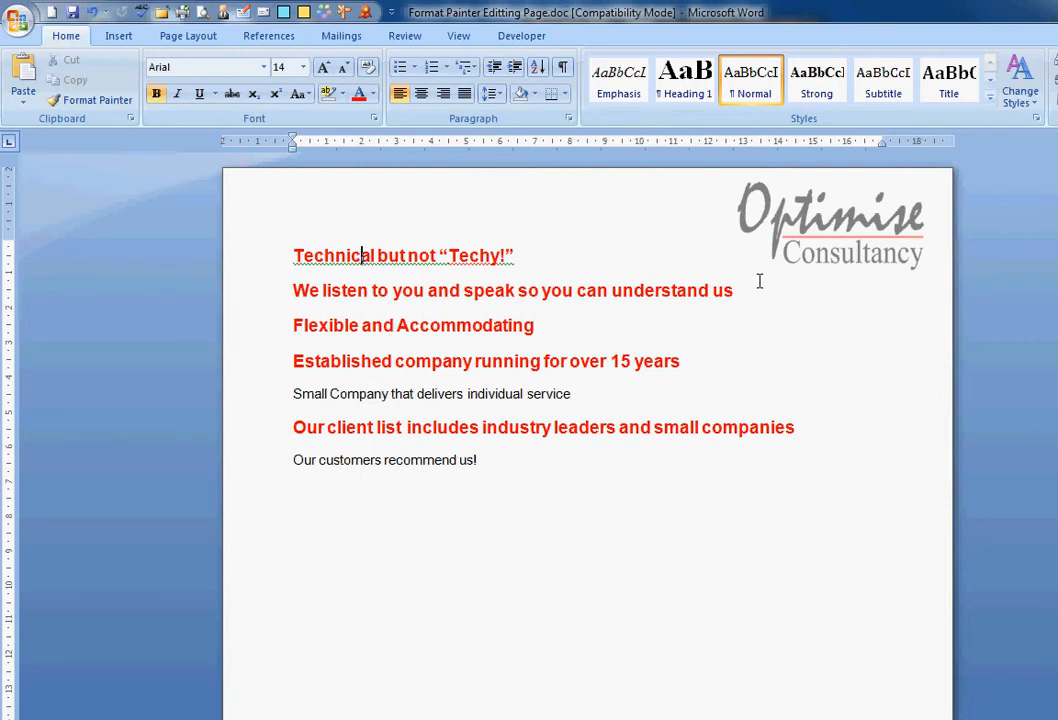
left_click(399, 67)
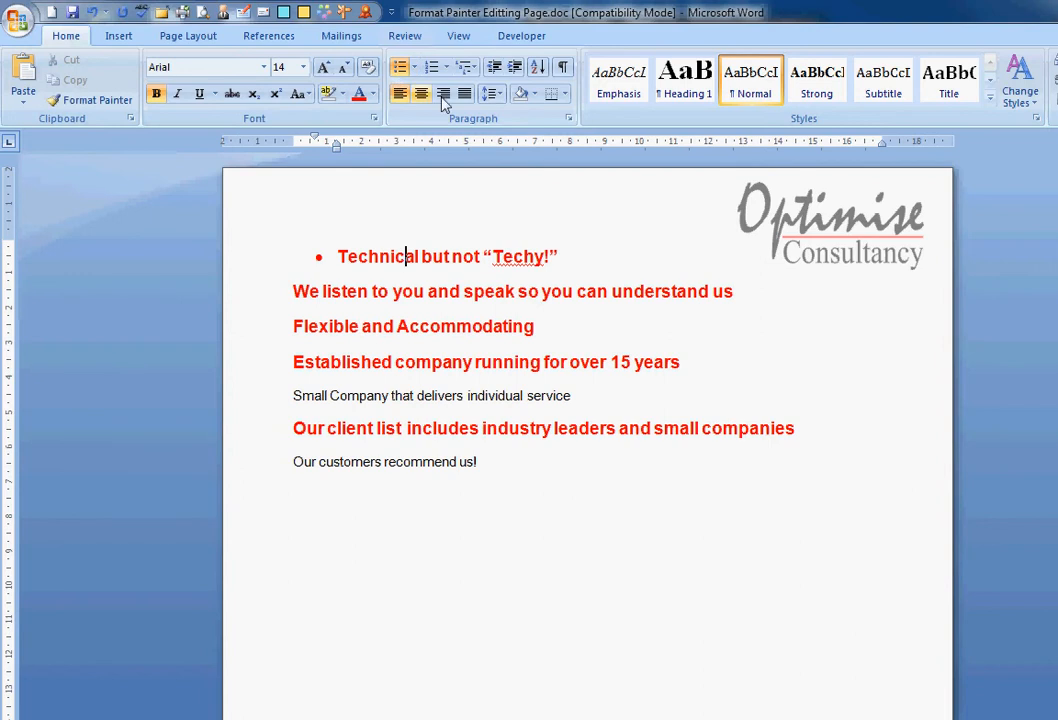
left_click(431, 67)
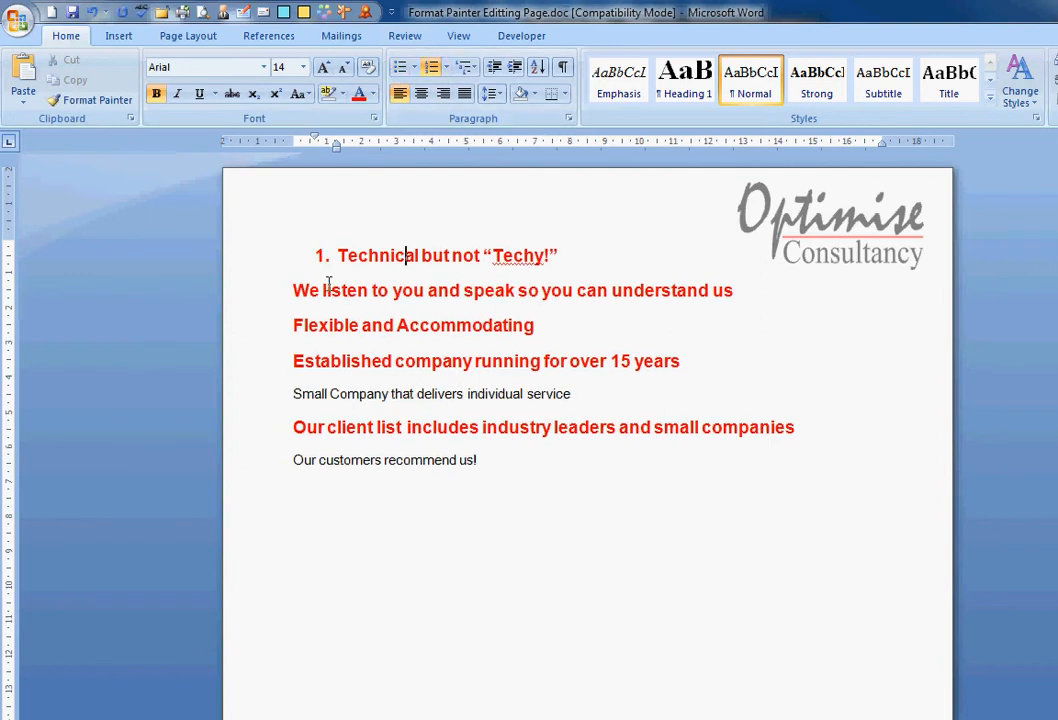
Step: Copy the numbered heading's formatting to the "Flexible and Accommodating", "Small Company" and "Our customers recommend us!" lines with Format Painter
left_click(241, 261)
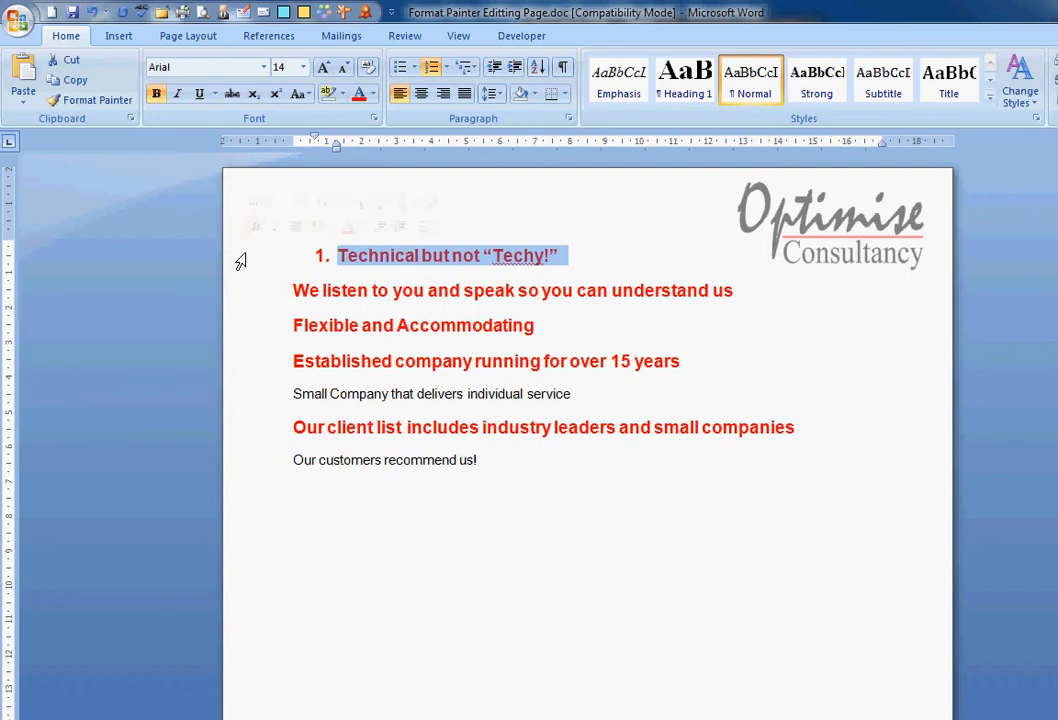
left_click(77, 101)
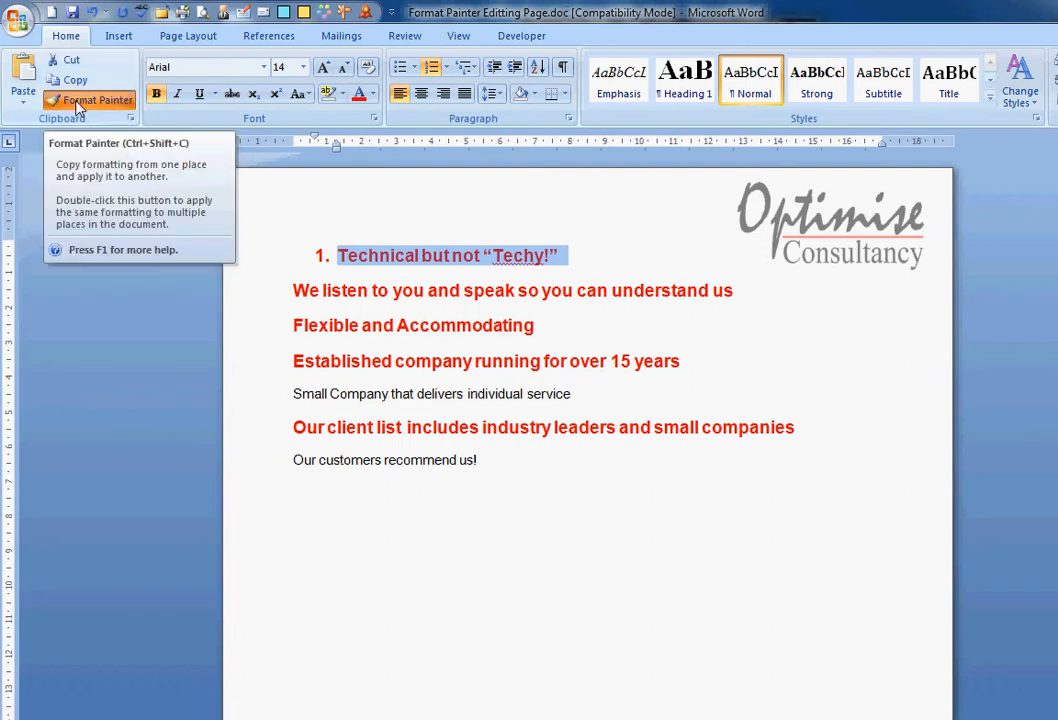
left_click(239, 335)
left_click(228, 400)
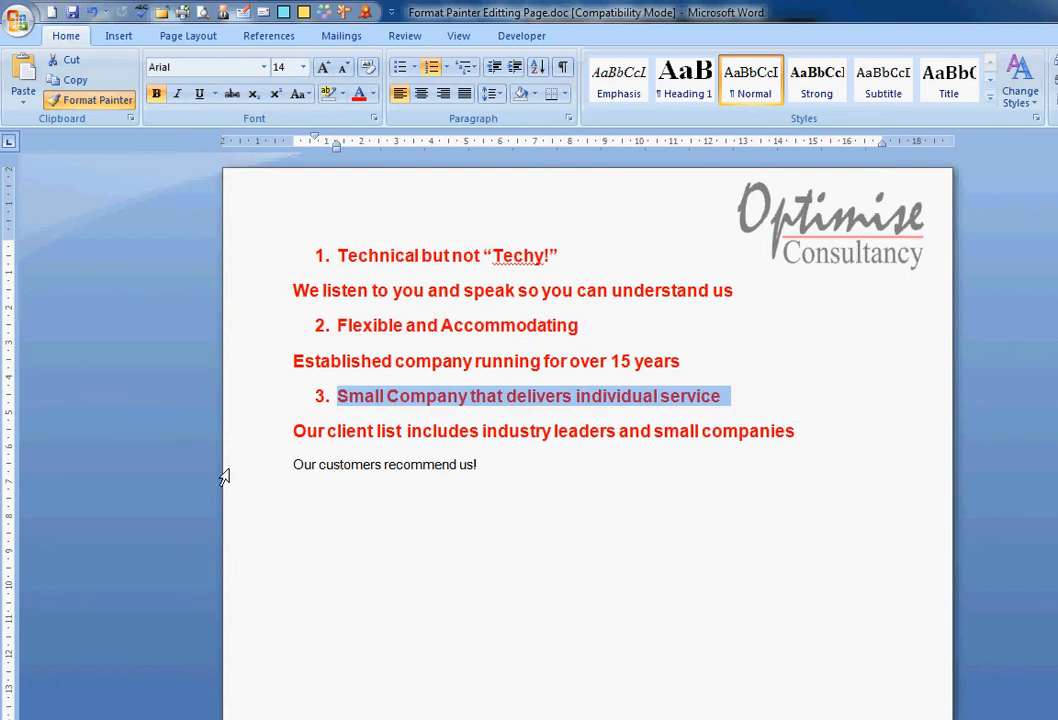
left_click(227, 470)
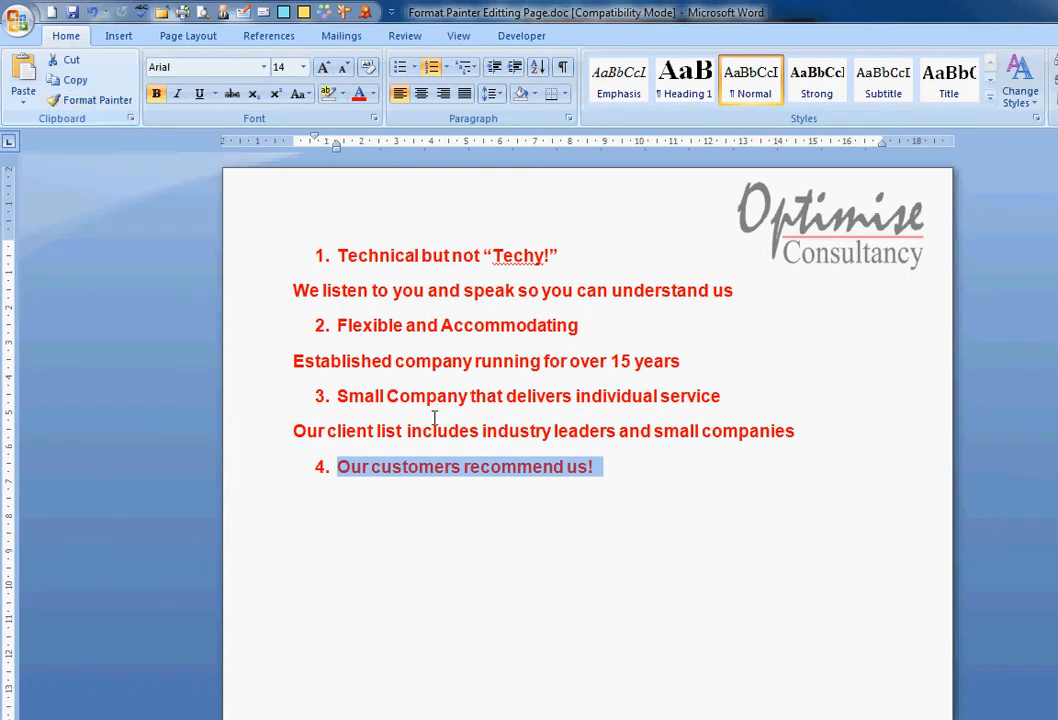
Step: Format the "Technical but not “Techy!”" line under "Why Optimise?" as a bold bullet at 16 pt
scroll(494, 463, "down", 15)
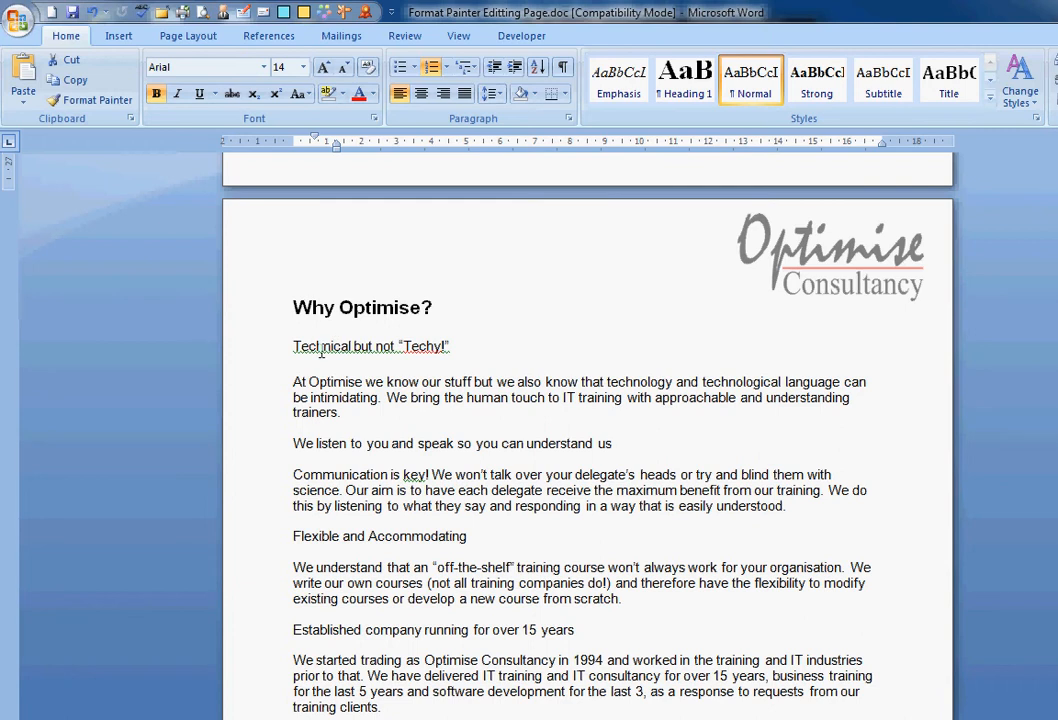
left_click(267, 357)
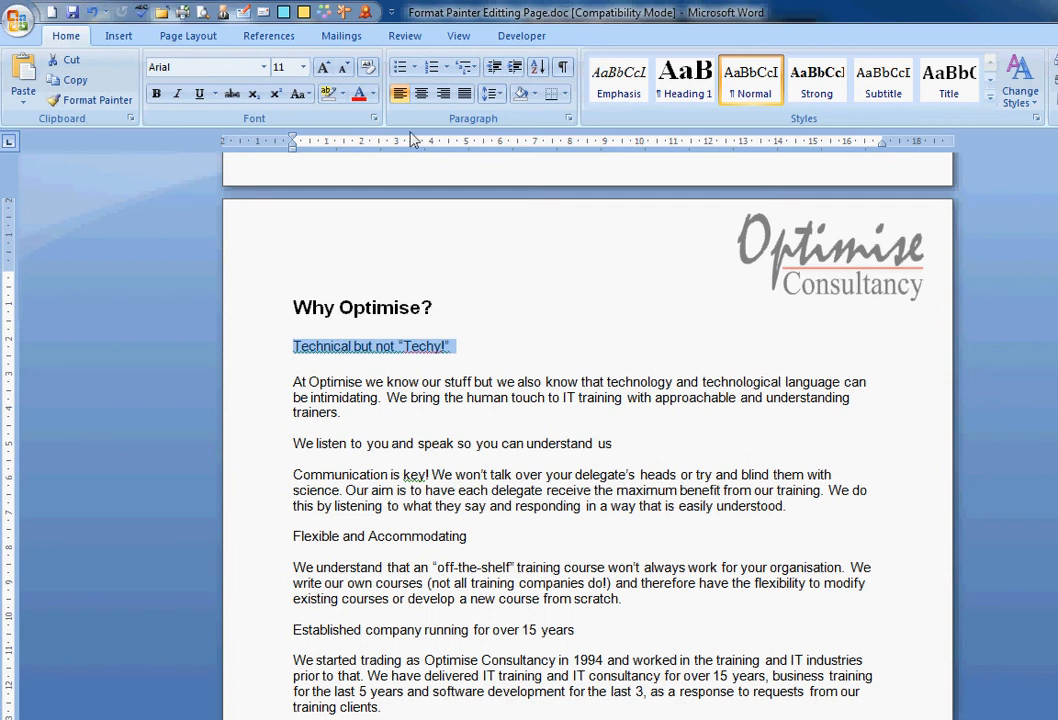
left_click(399, 67)
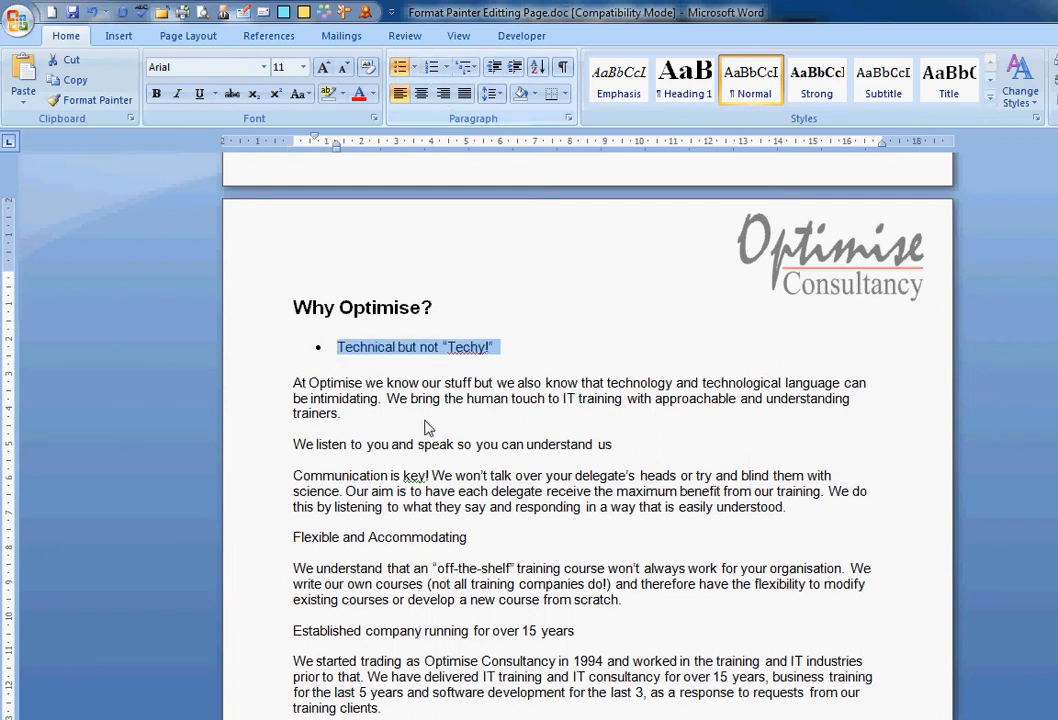
left_click(156, 93)
left_click(303, 67)
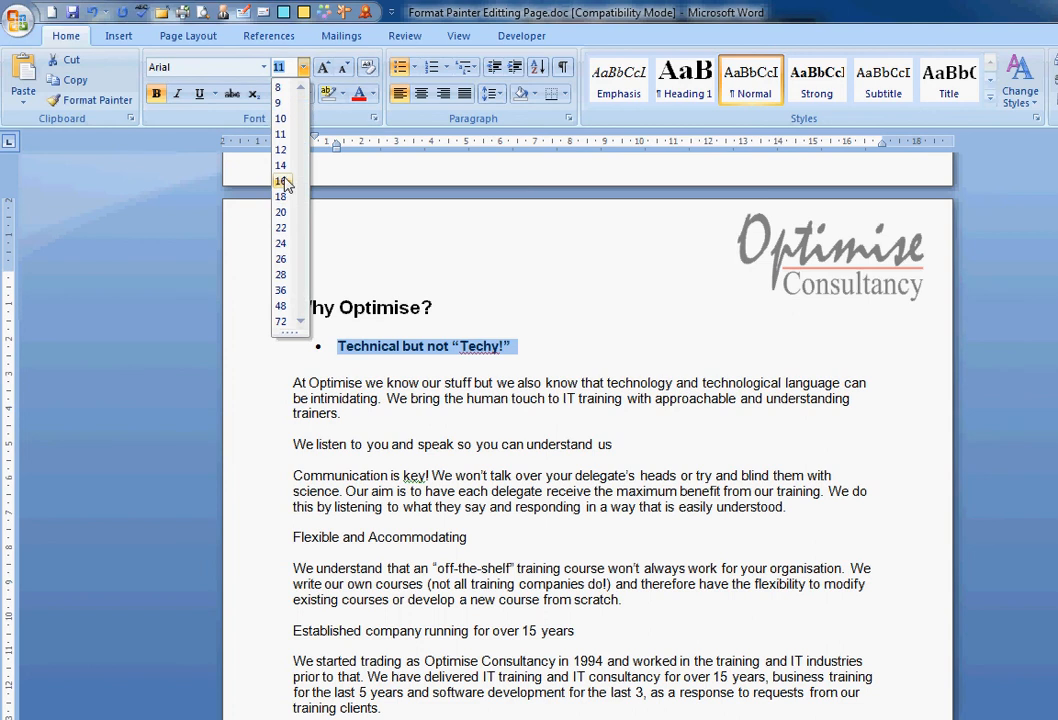
left_click(283, 181)
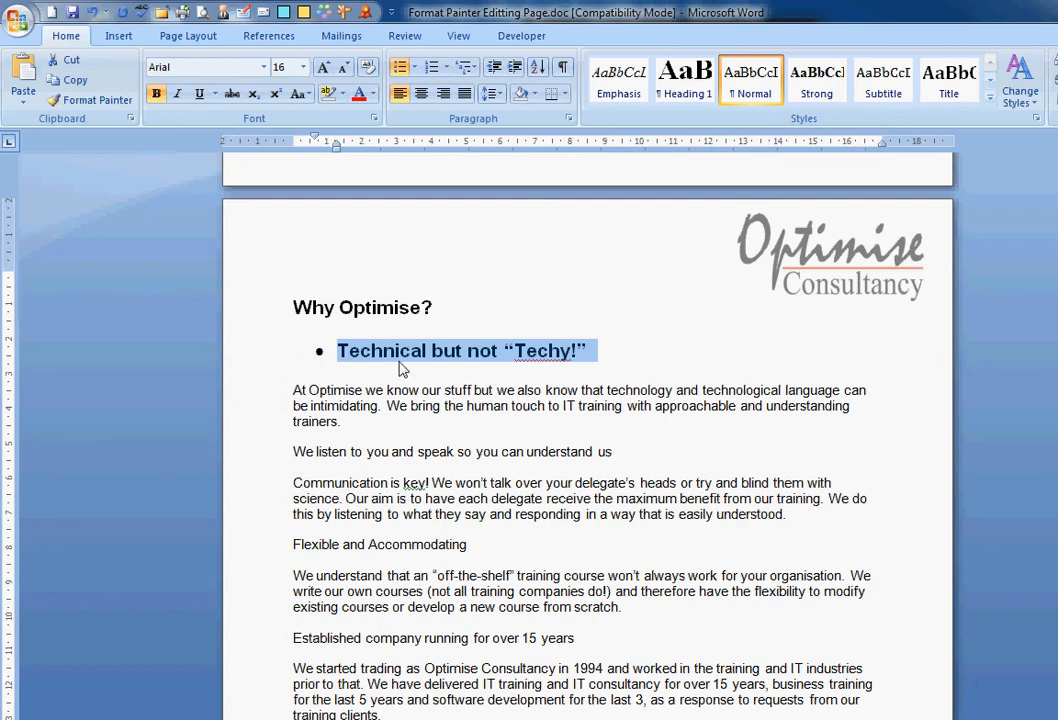
Step: Copy the bold 16 pt bullet formatting to the remaining section headings, from "We listen to you" through "Our customers recommend us!"
left_click(83, 104)
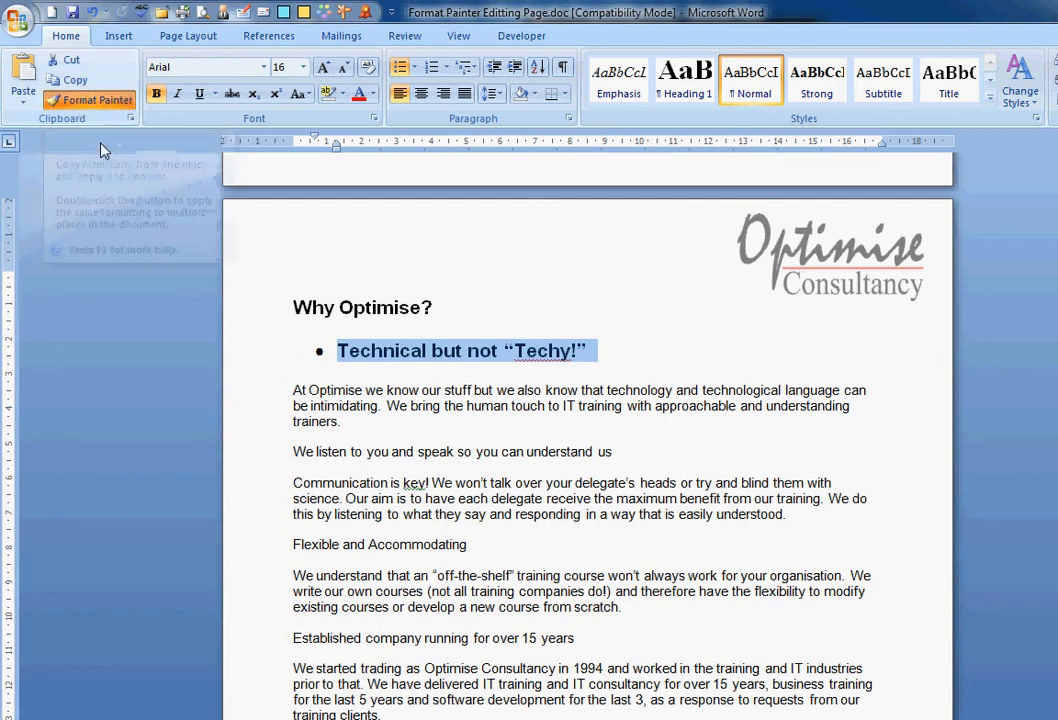
left_click(253, 452)
left_click(253, 552)
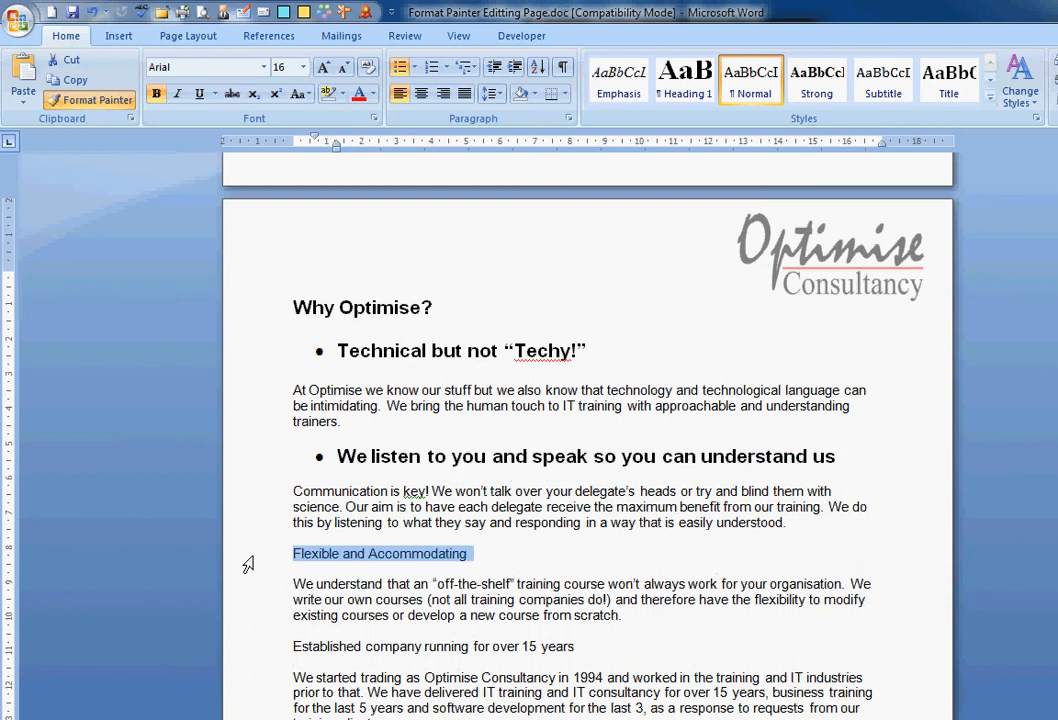
scroll(290, 705, "down", 4)
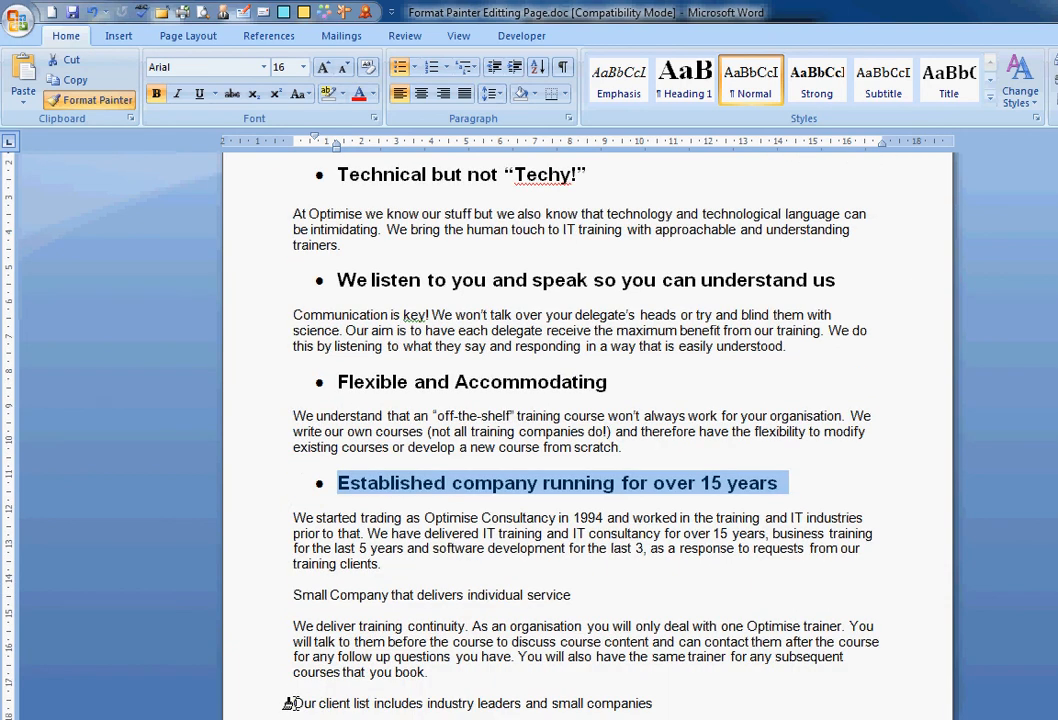
scroll(250, 565, "down", 4)
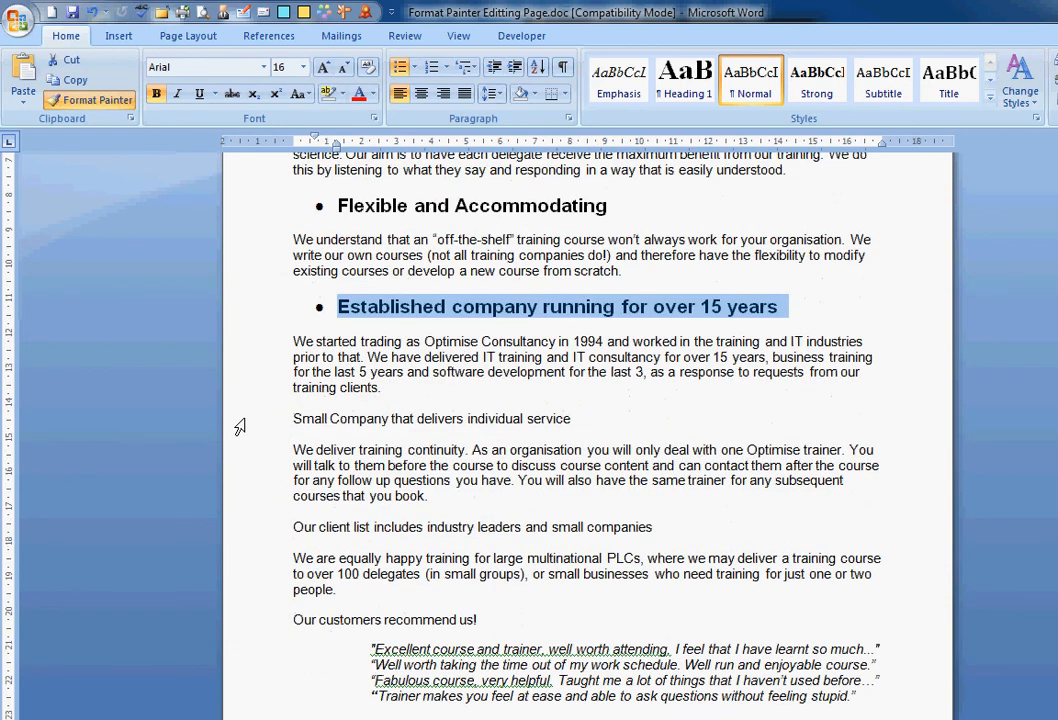
left_click(280, 420)
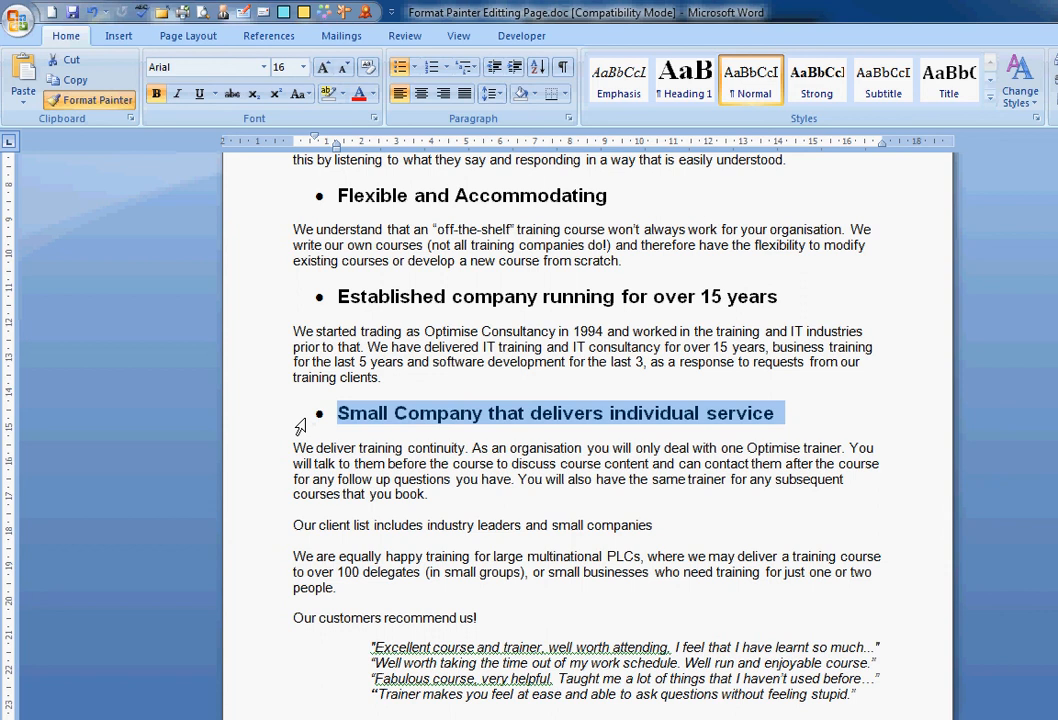
left_click(245, 527)
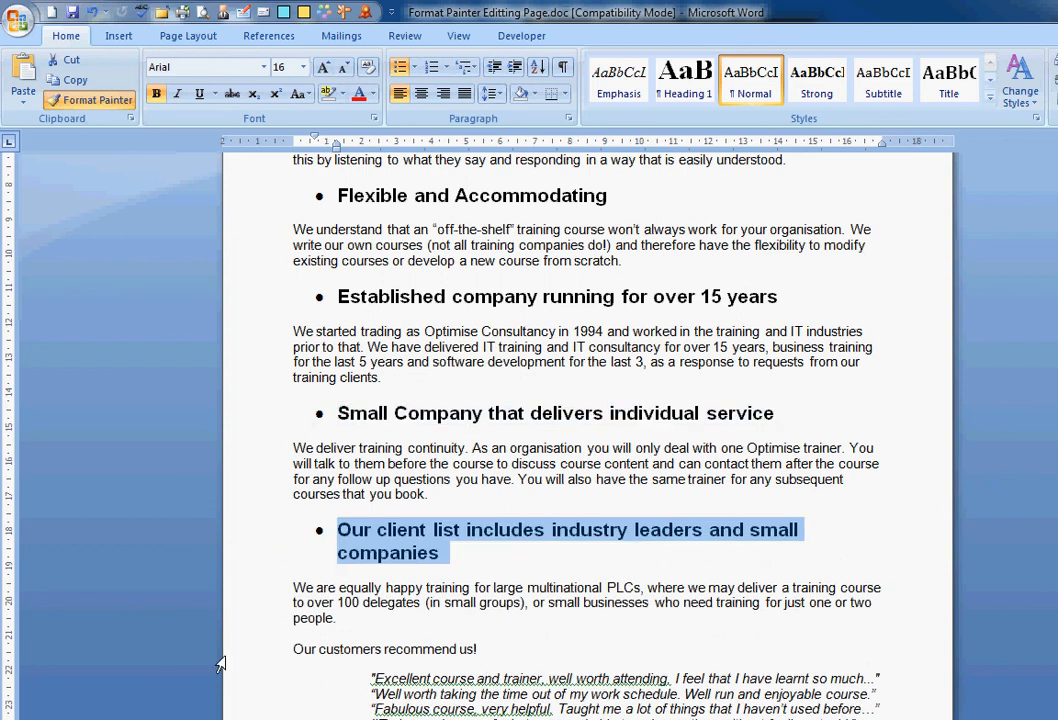
left_click(252, 652)
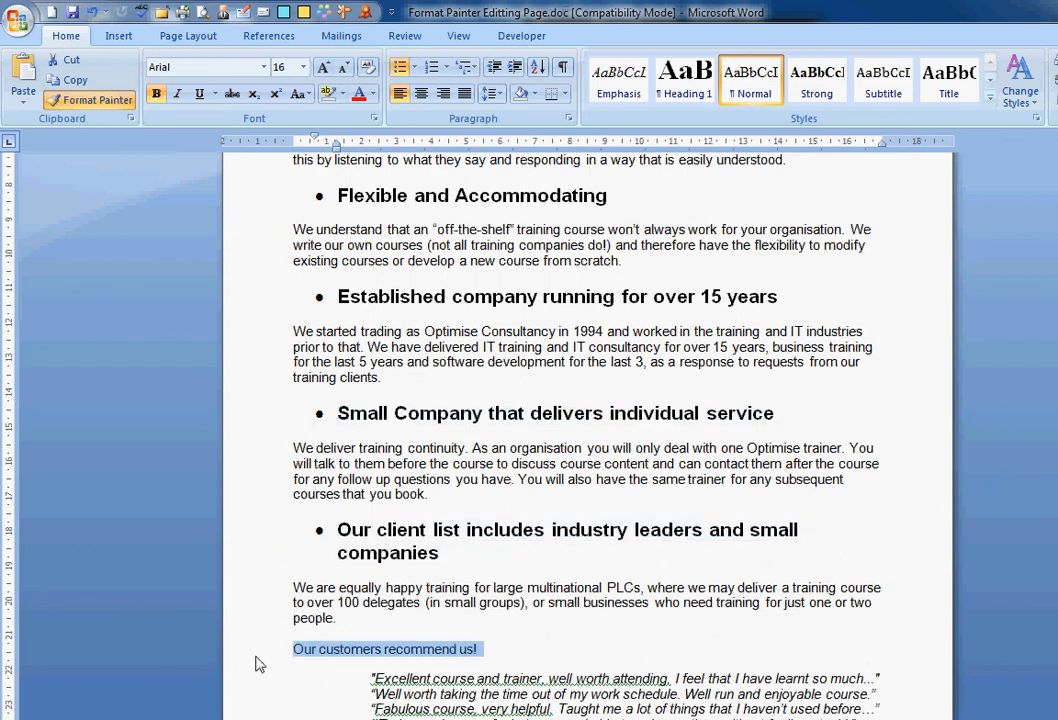
left_click(100, 100)
Step: Indent the whole paragraph beneath "Technical but not “Techy!”" to about 2.5 cm on the ruler
scroll(440, 340, "up", 6)
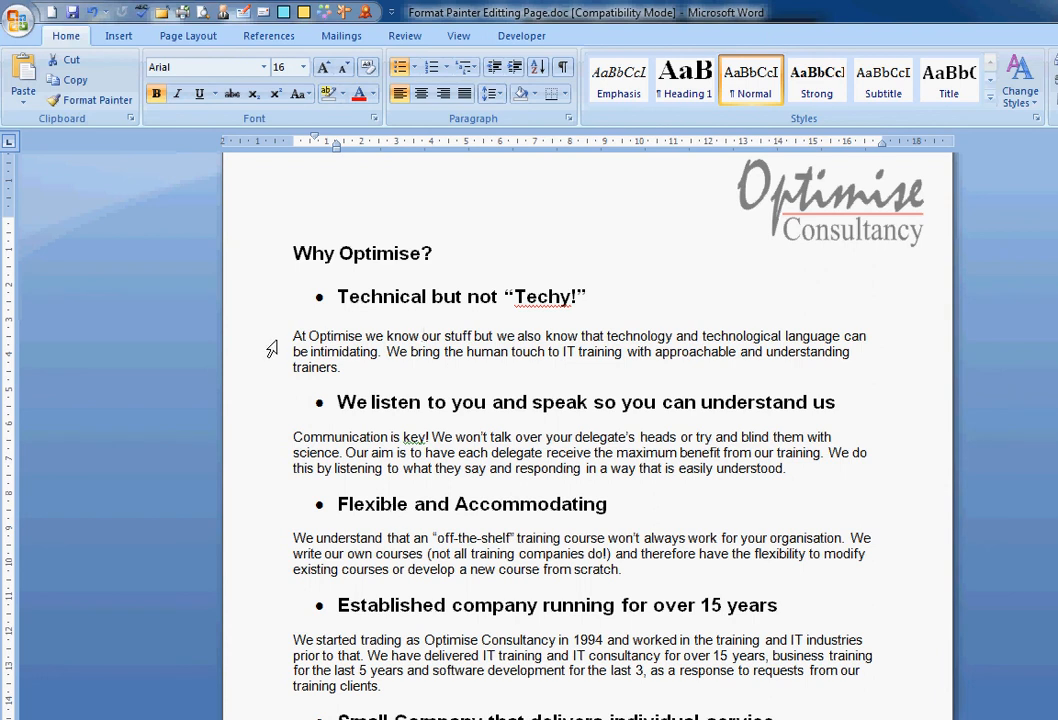
left_click_drag(259, 346, 260, 371)
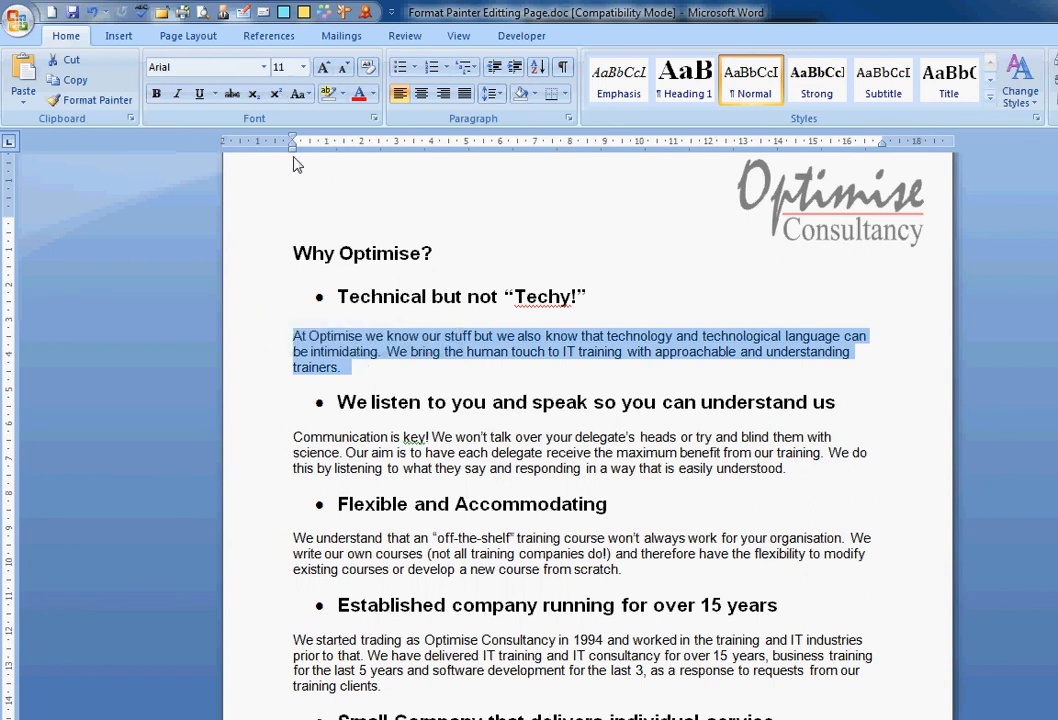
left_click_drag(293, 146, 379, 151)
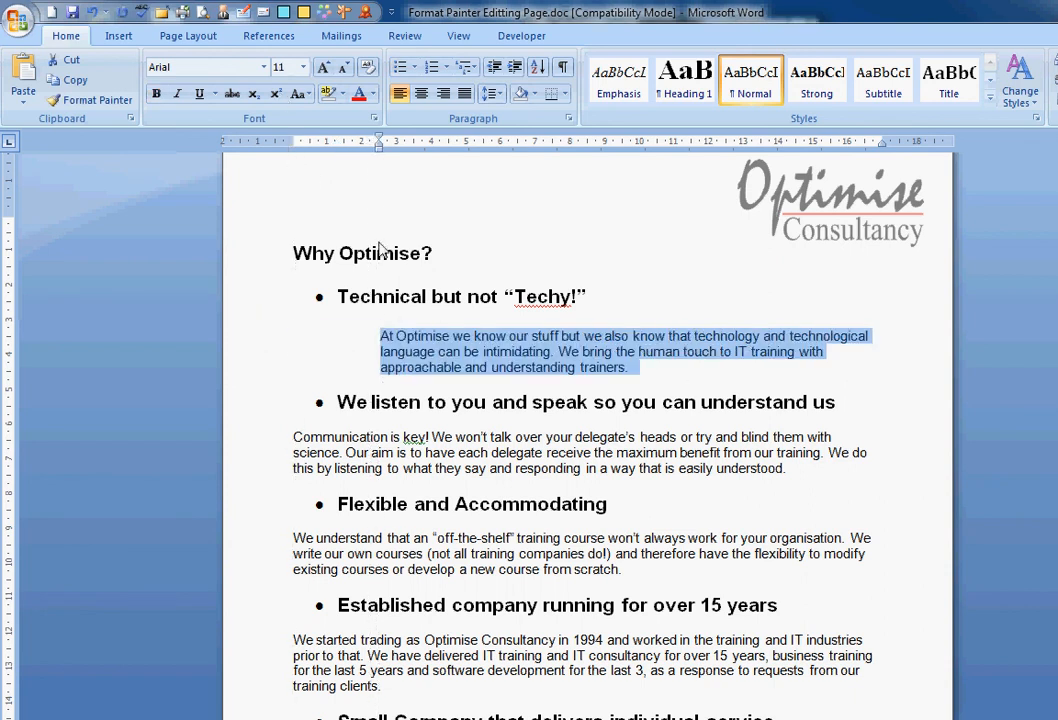
Step: Copy the paragraph indentation to the body text beneath the "We listen to you", "Flexible and Accommodating" and "Established company" headings with Format Painter
left_click(97, 102)
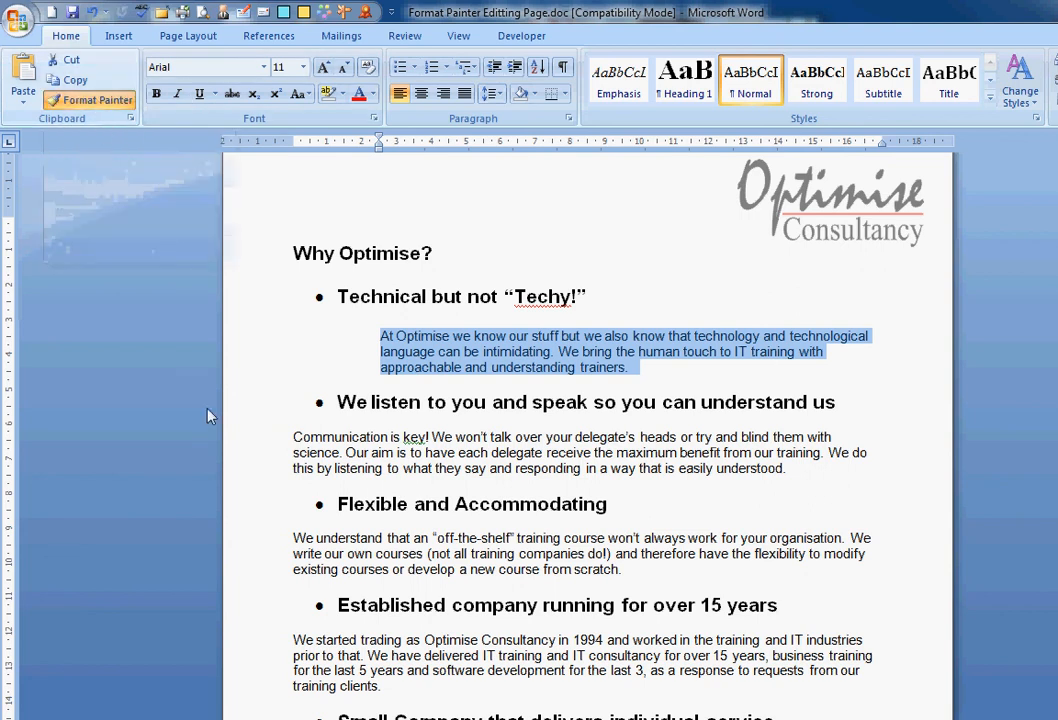
double_click(242, 463)
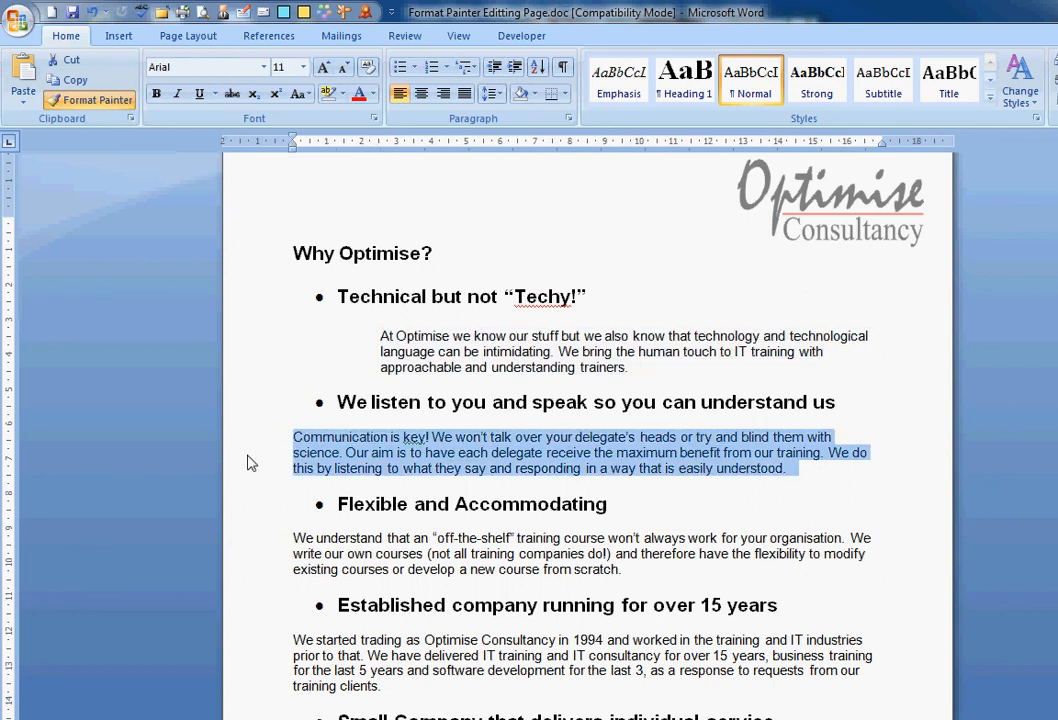
double_click(242, 572)
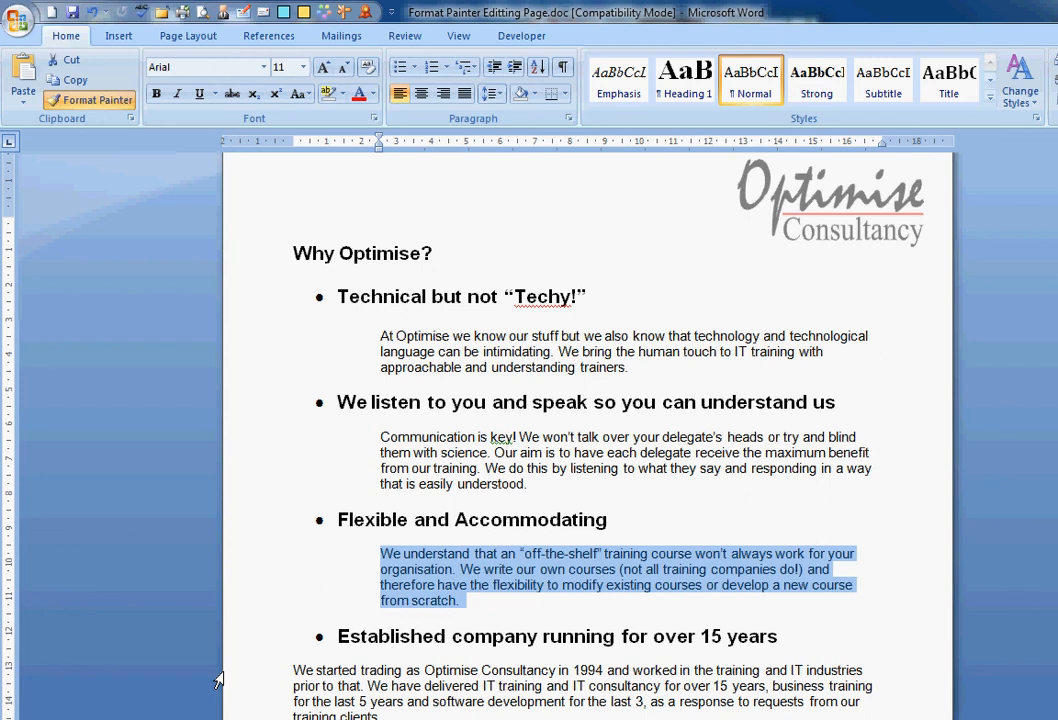
double_click(258, 704)
double_click(258, 718)
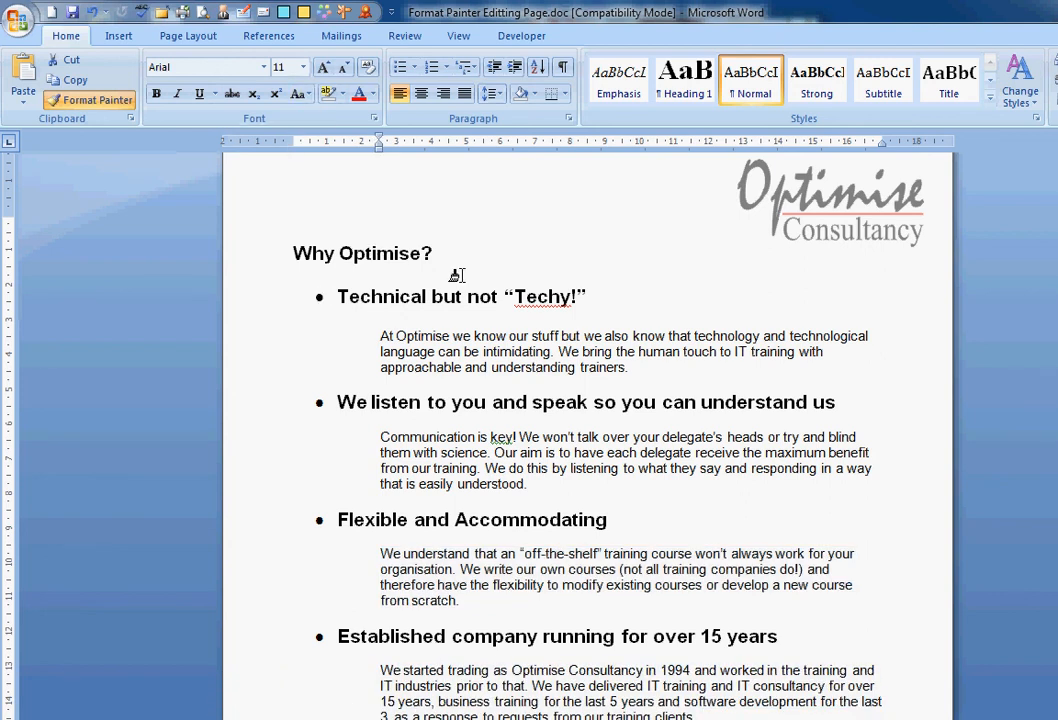
left_click(88, 101)
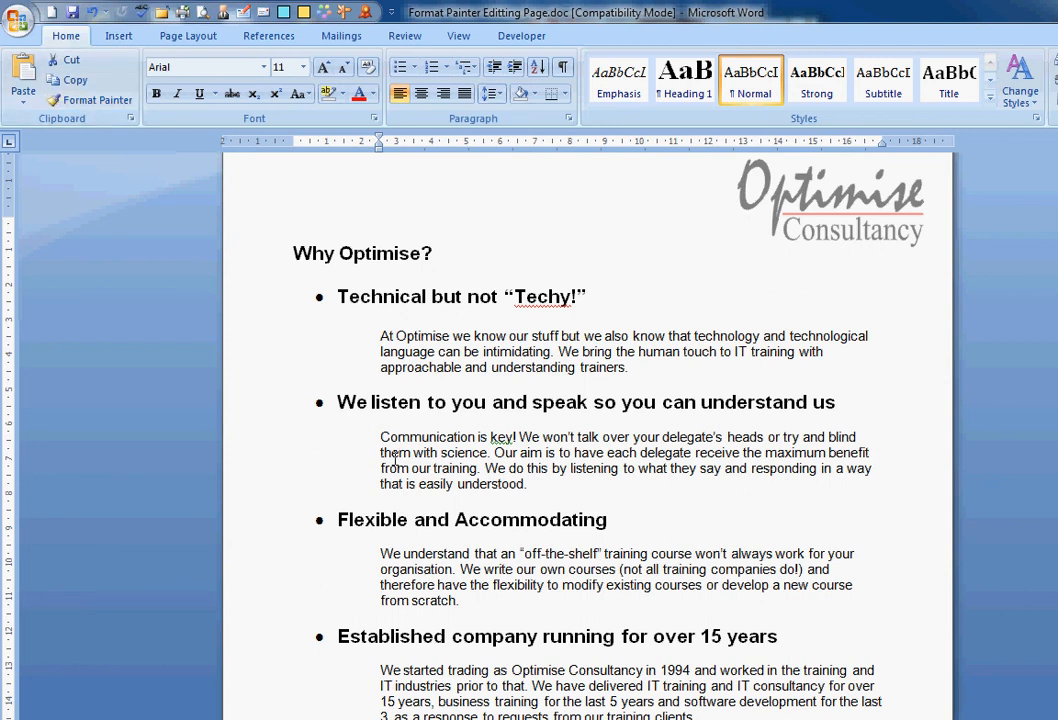